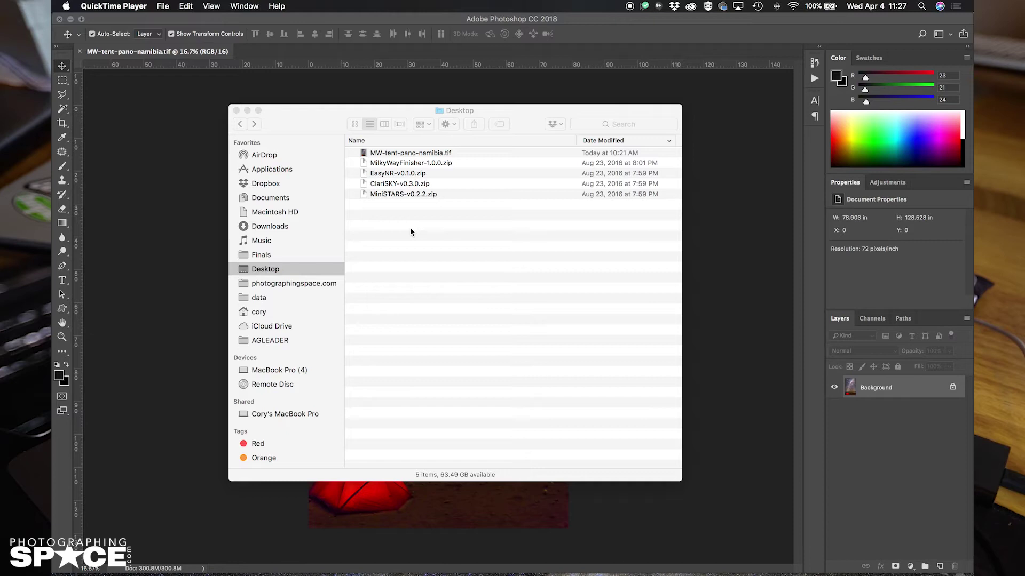
# Extract EasyNR-v0.1.0.zip on the Desktop and open the resulting EasyNR-v0.1.0 folder.
pyautogui.click(403, 175)
pyautogui.click(425, 173)
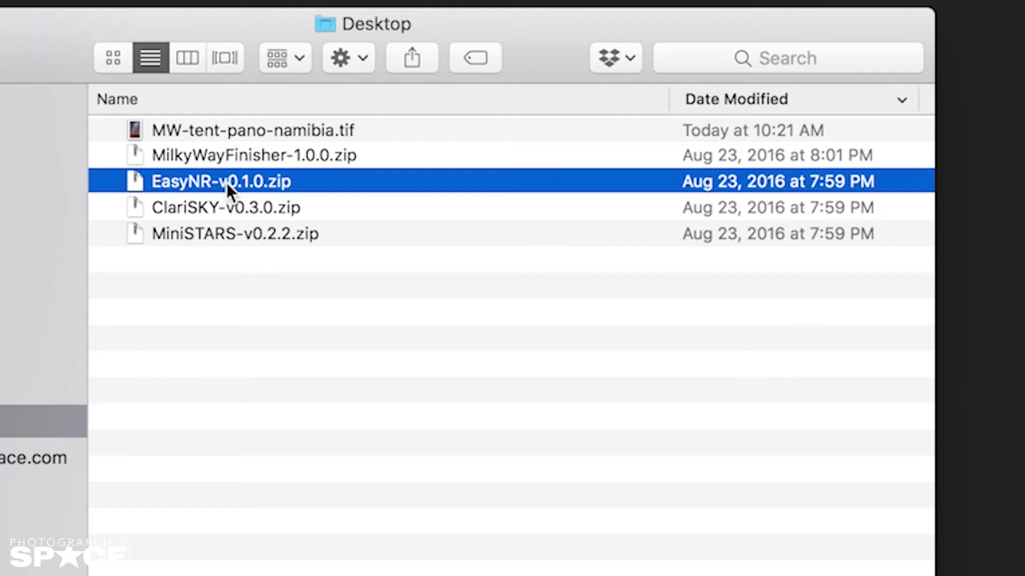
pyautogui.doubleClick(229, 182)
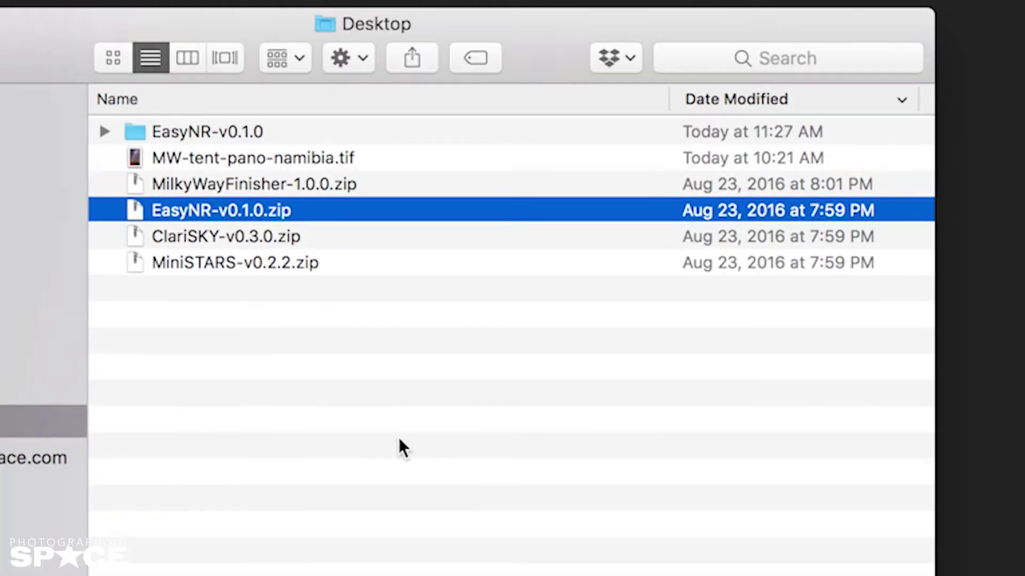
pyautogui.doubleClick(191, 132)
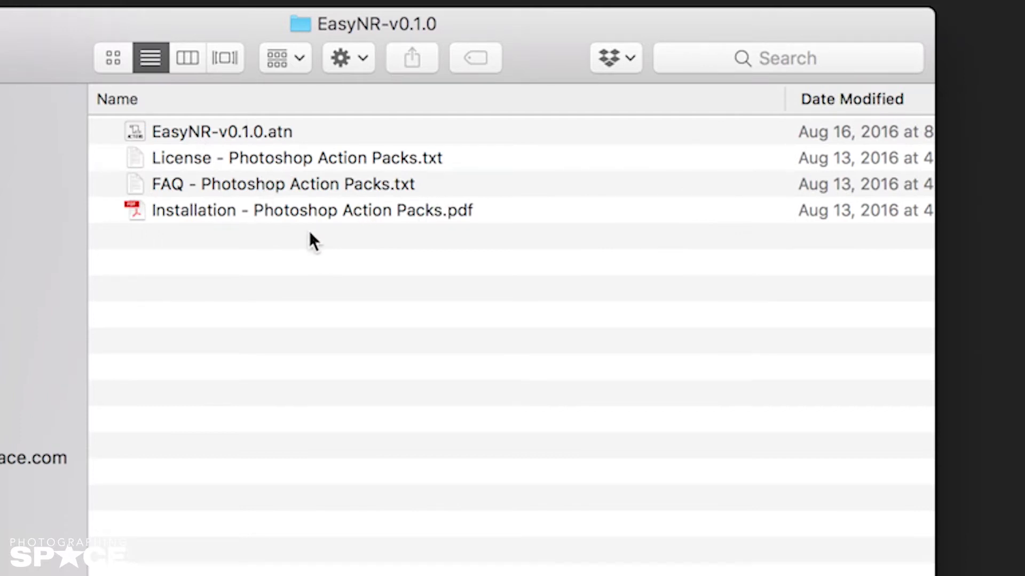
# Review the folder's .atn action, License, FAQ and Installation files, then return to Photoshop.
pyautogui.click(203, 135)
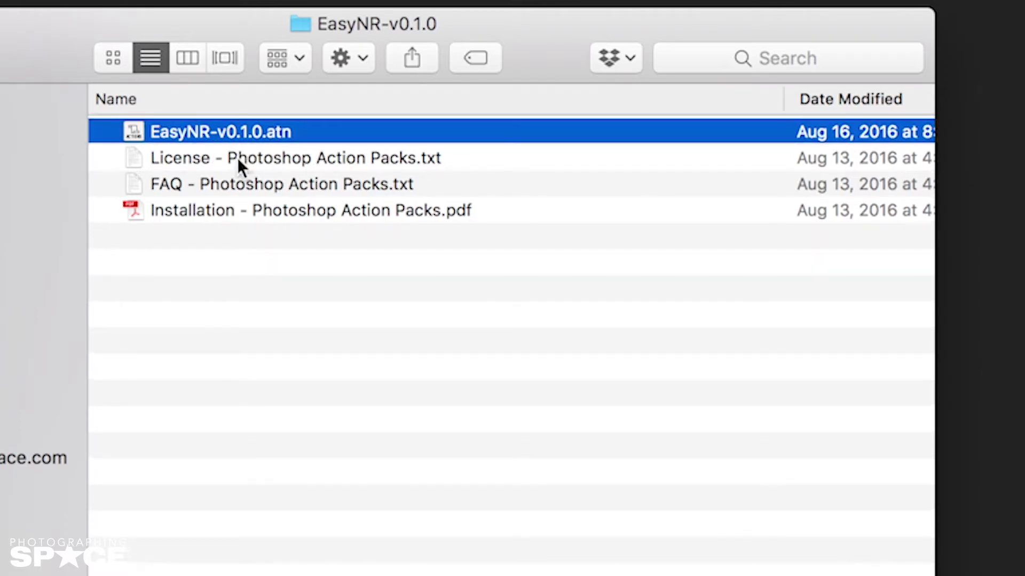
pyautogui.click(199, 163)
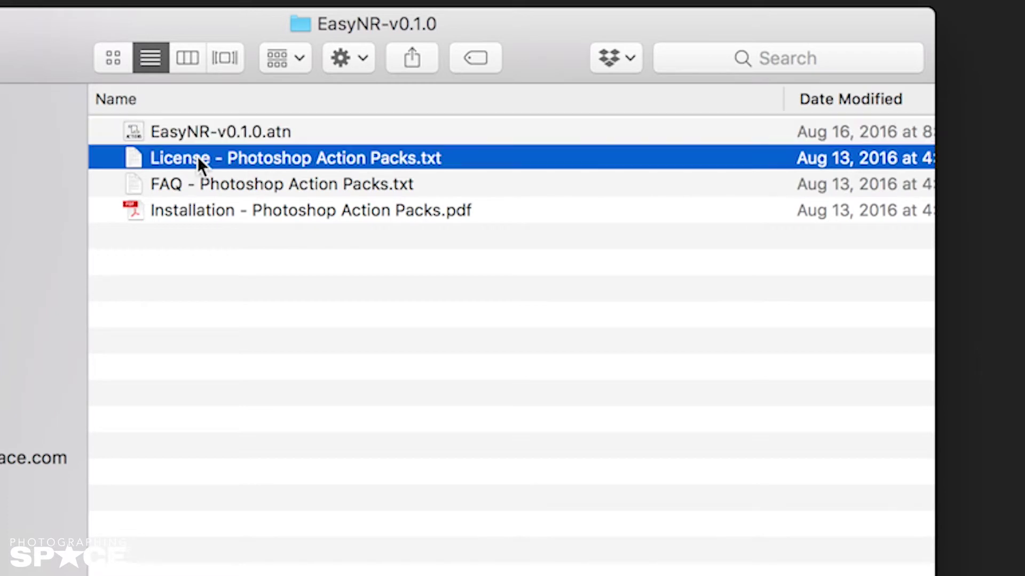
pyautogui.click(197, 190)
pyautogui.click(190, 210)
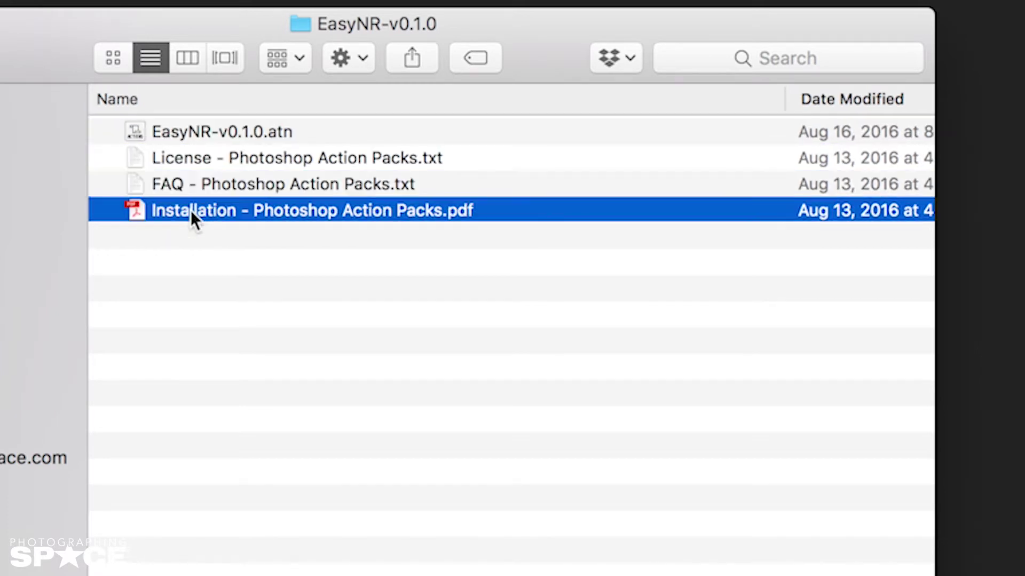
pyautogui.click(186, 130)
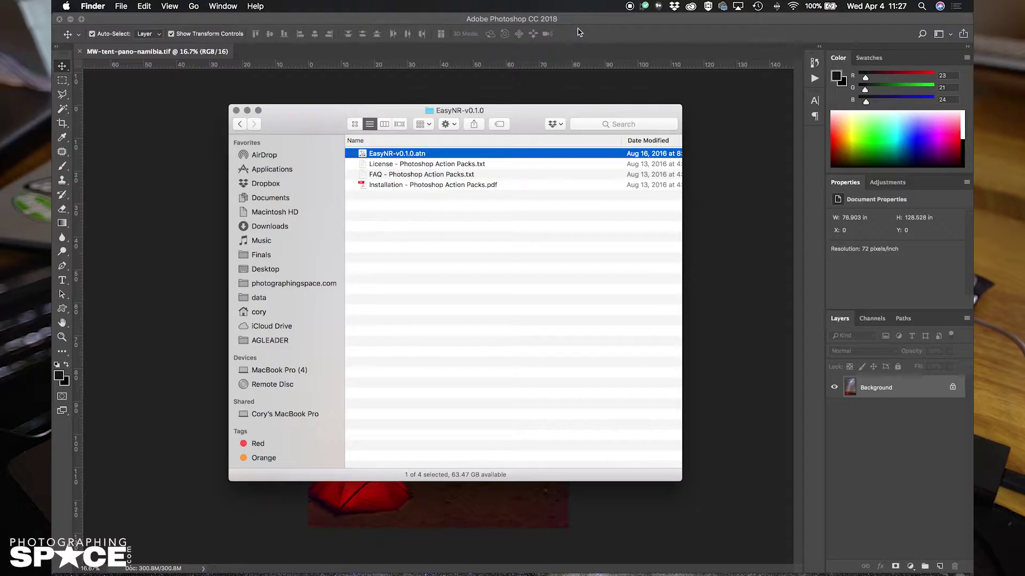
pyautogui.click(579, 33)
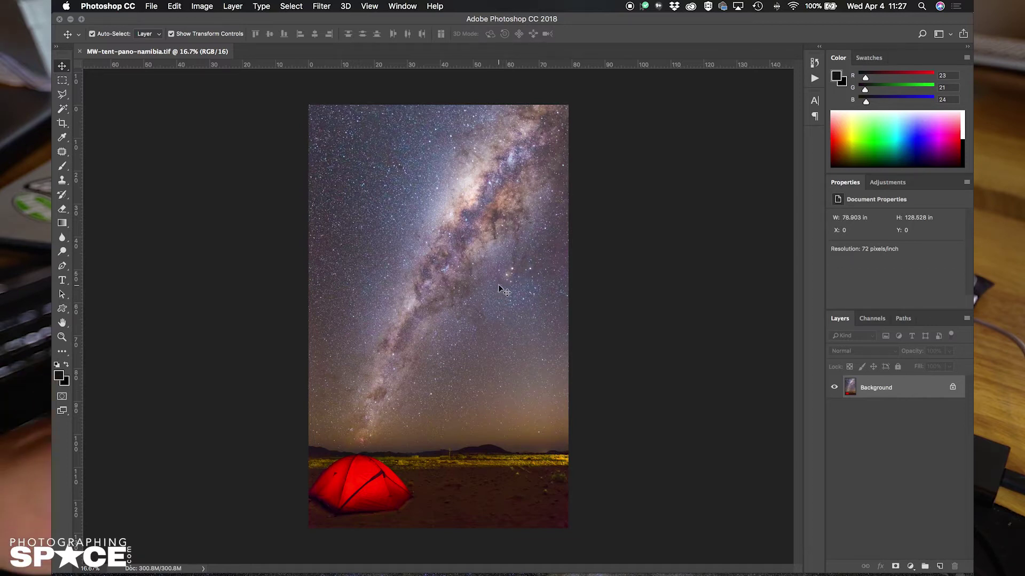
# Zoom in on the upper sky of MW-tent-pano-namibia.tif to inspect the star noise.
pyautogui.scroll(5, 499, 288)
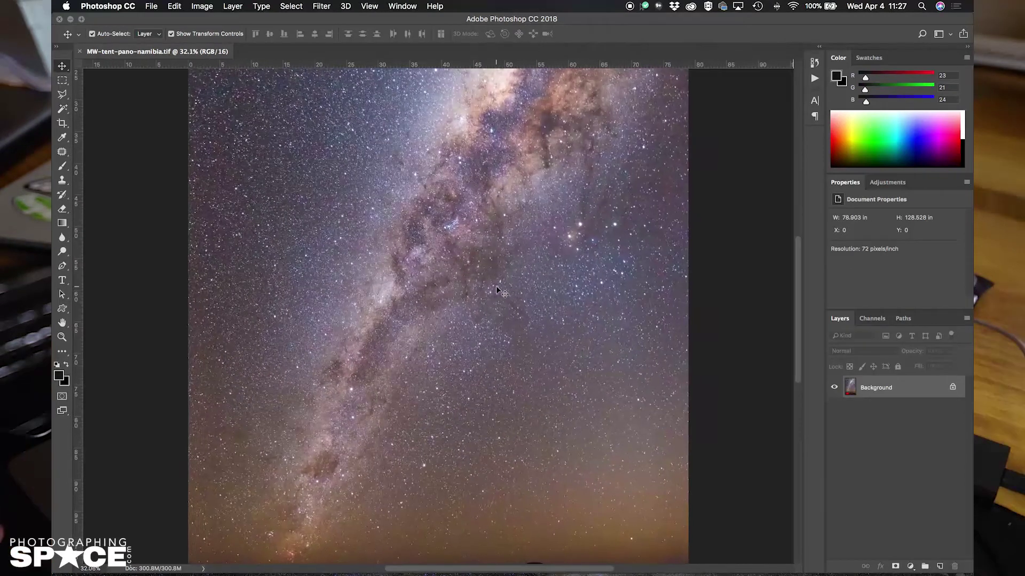
pyautogui.scroll(5, 568, 179)
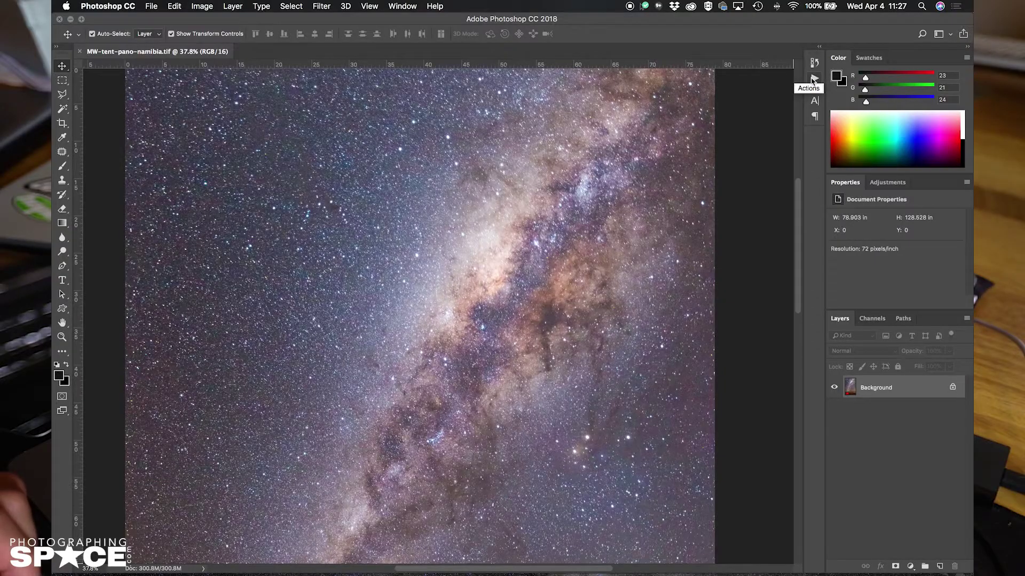
# Load EasyNR-v0.1.0.atn from Desktop > EasyNR-v0.1.0 into the Actions panel and expand the EasyNR set.
pyautogui.click(815, 79)
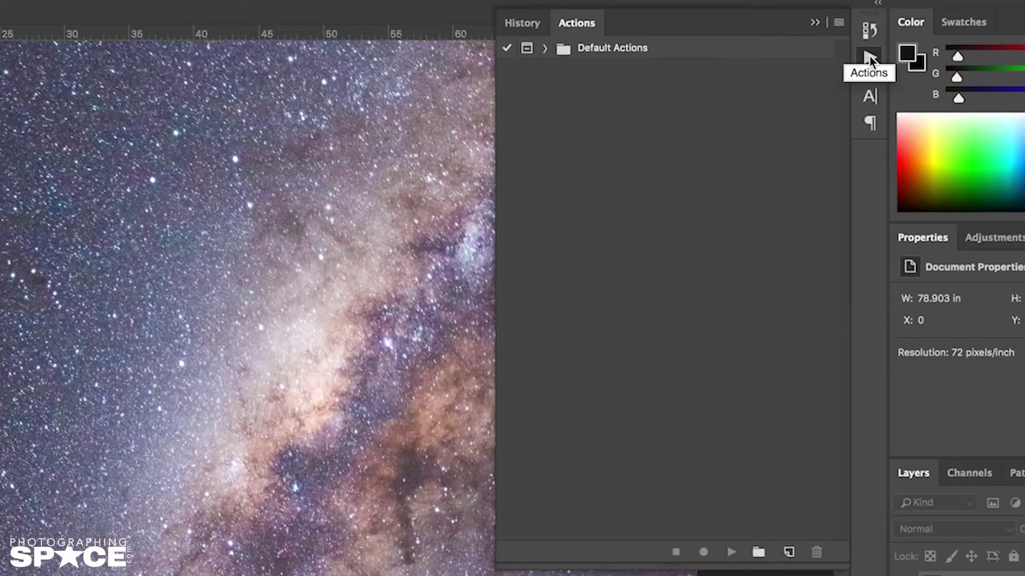
pyautogui.click(838, 22)
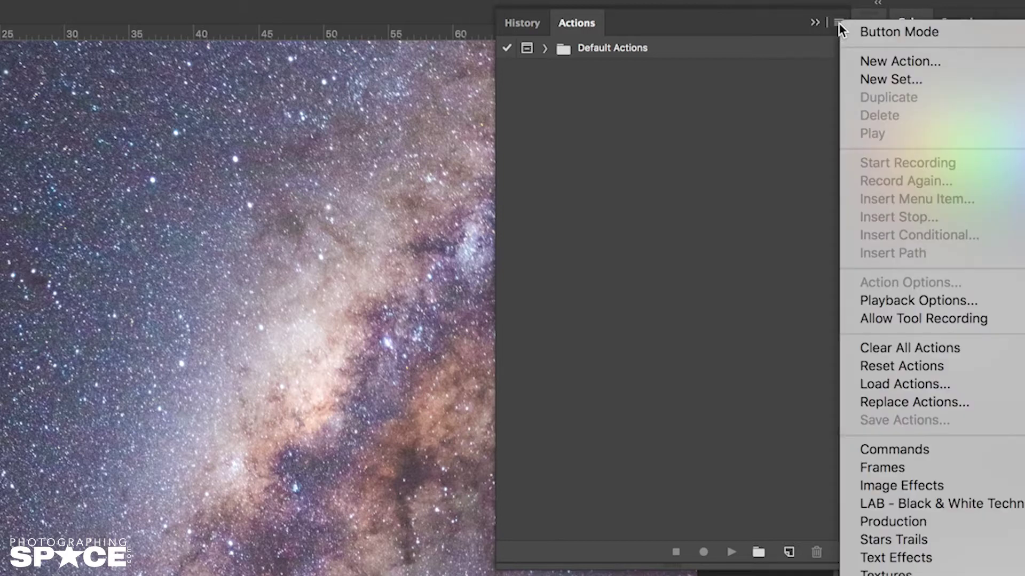
pyautogui.click(908, 385)
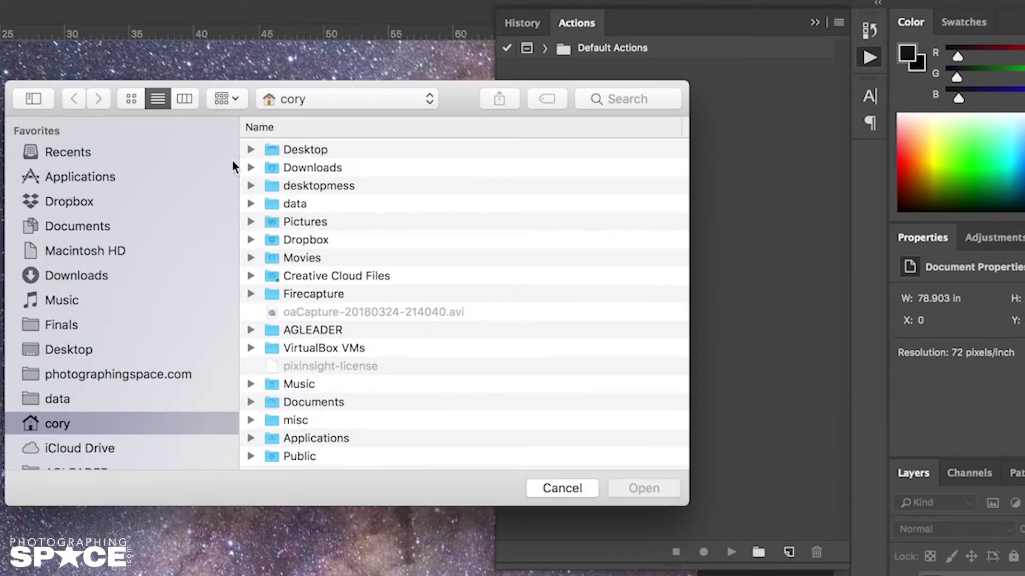
pyautogui.doubleClick(317, 151)
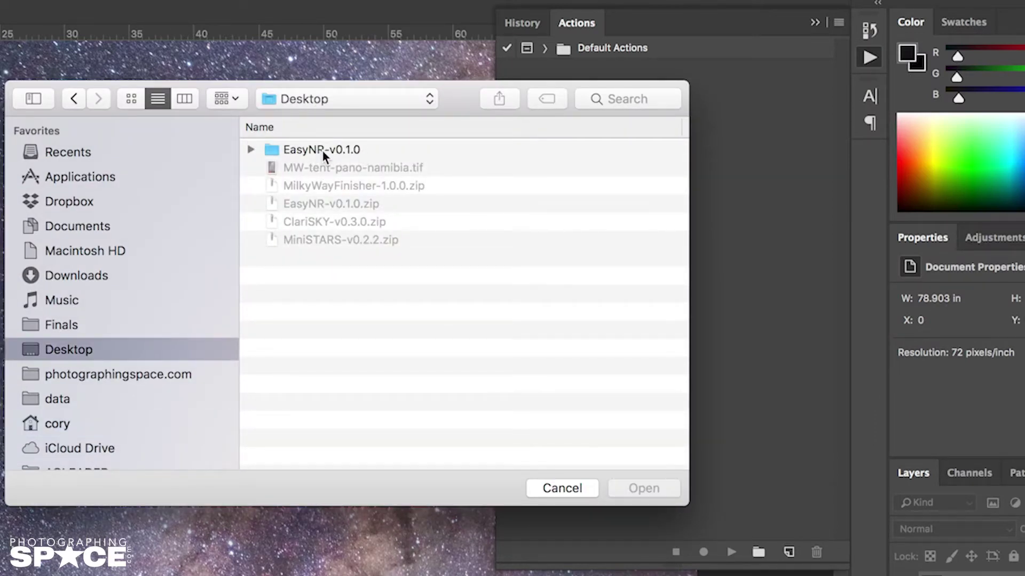
pyautogui.doubleClick(323, 152)
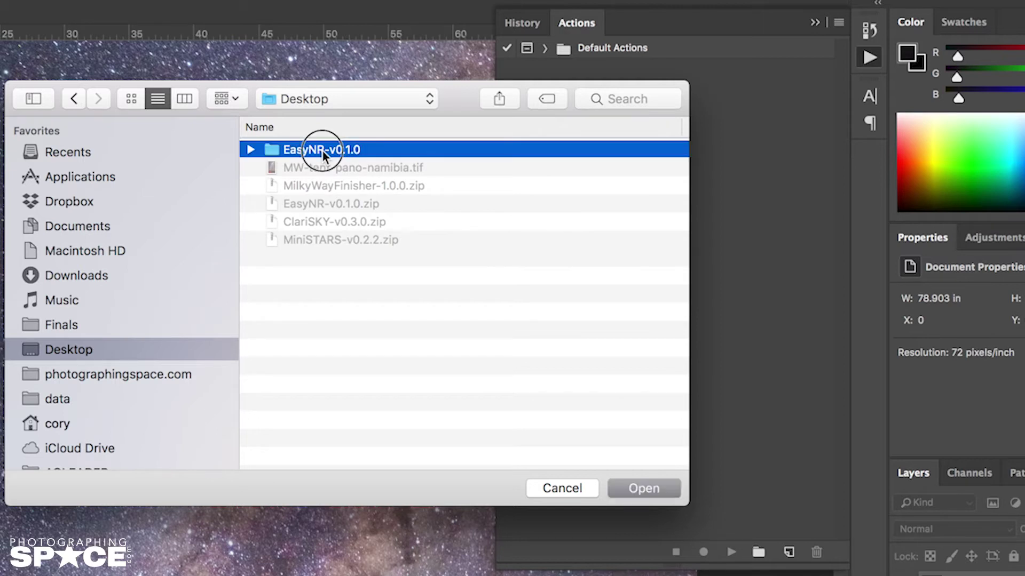
pyautogui.click(350, 149)
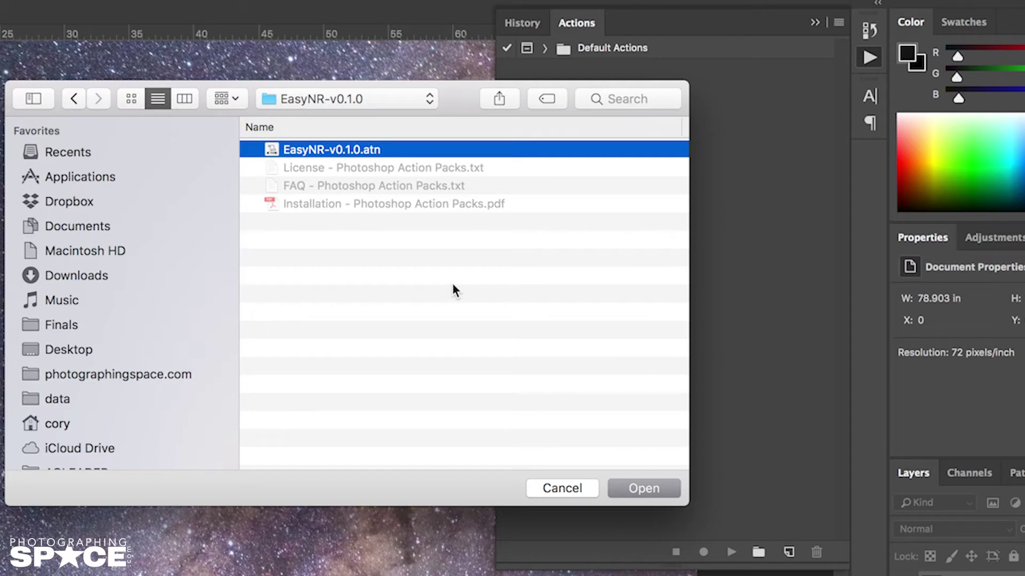
pyautogui.click(631, 488)
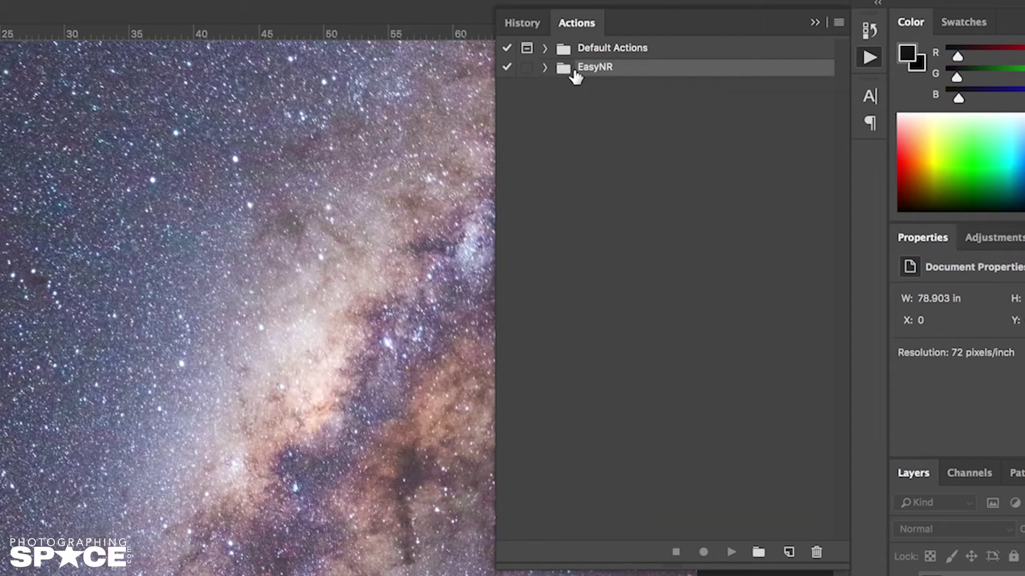
pyautogui.click(545, 68)
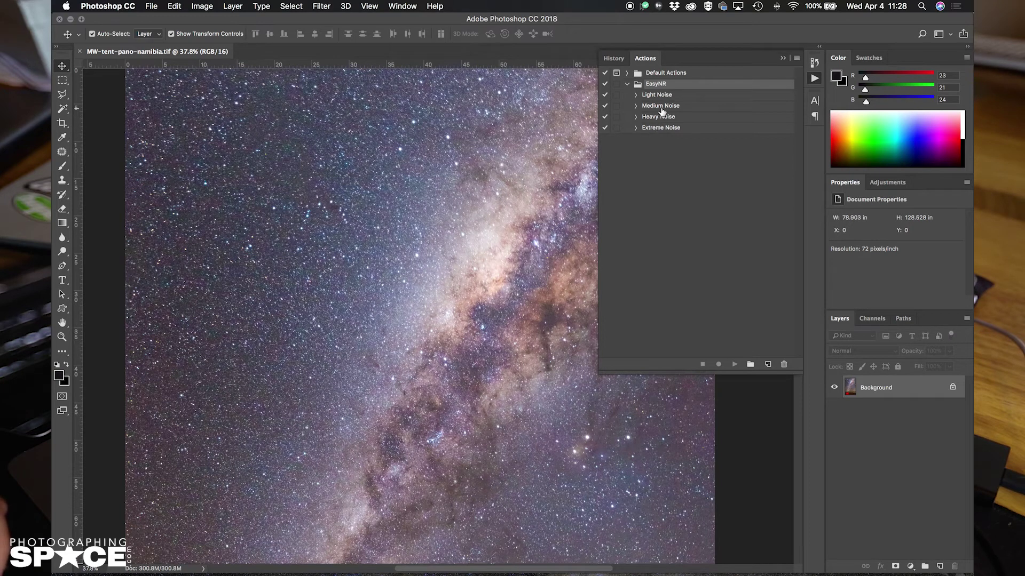
# Play EasyNR's Medium Noise action on the tent photo.
pyautogui.click(662, 106)
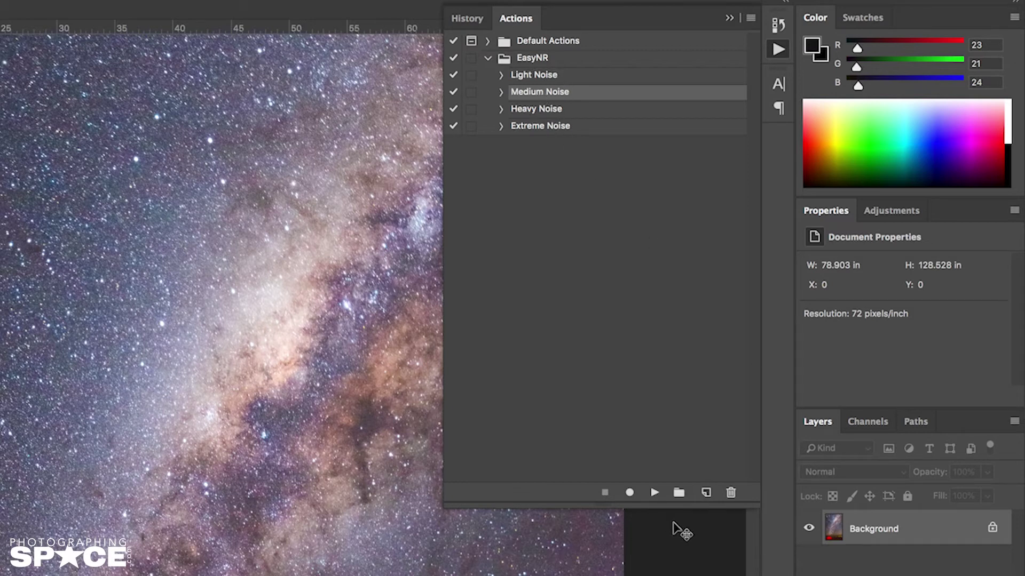
pyautogui.click(651, 492)
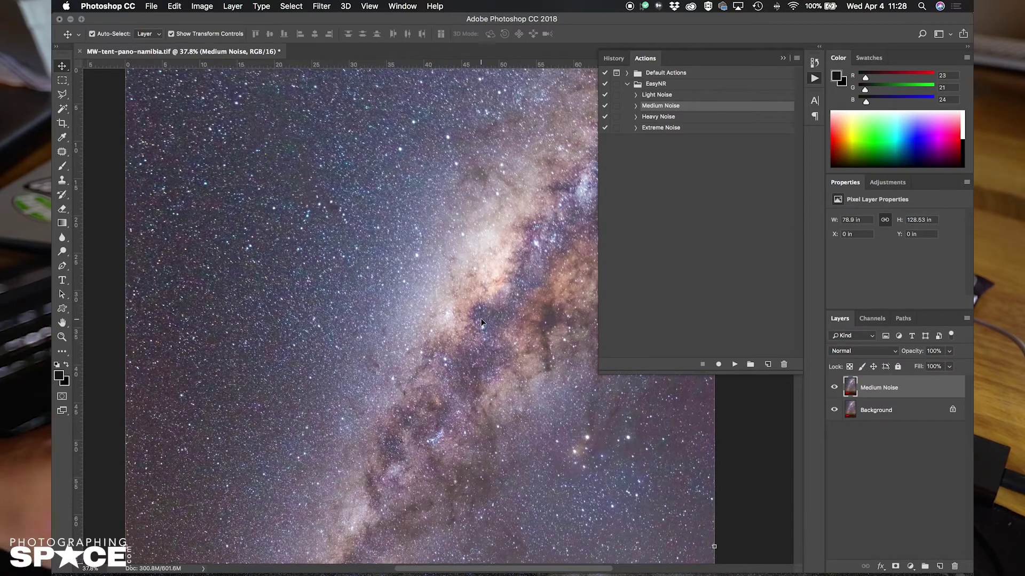
# Zoom in and toggle the Medium Noise layer to compare the stars, then select Light Noise.
pyautogui.scroll(5, 480, 322)
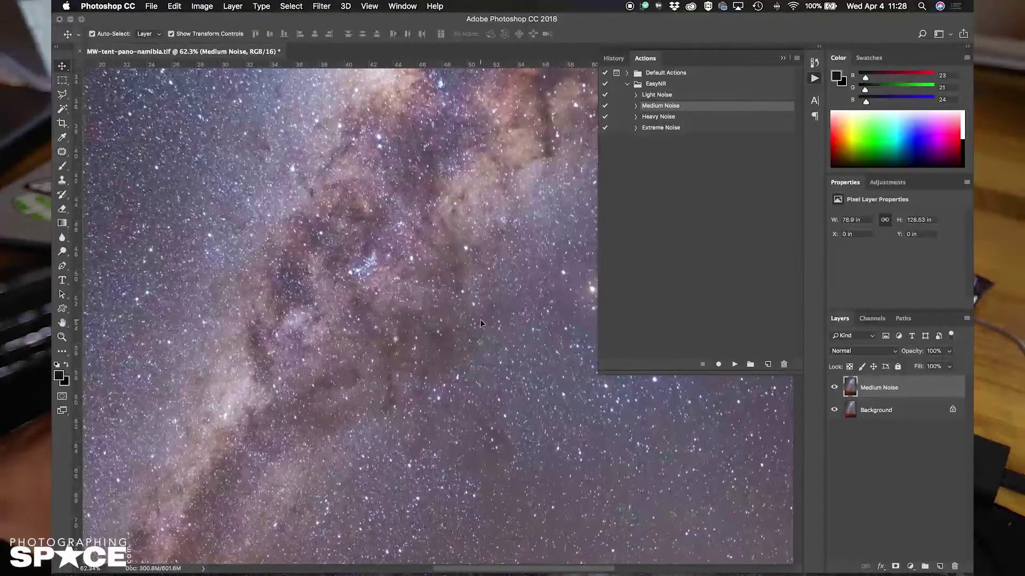
pyautogui.scroll(2, 479, 319)
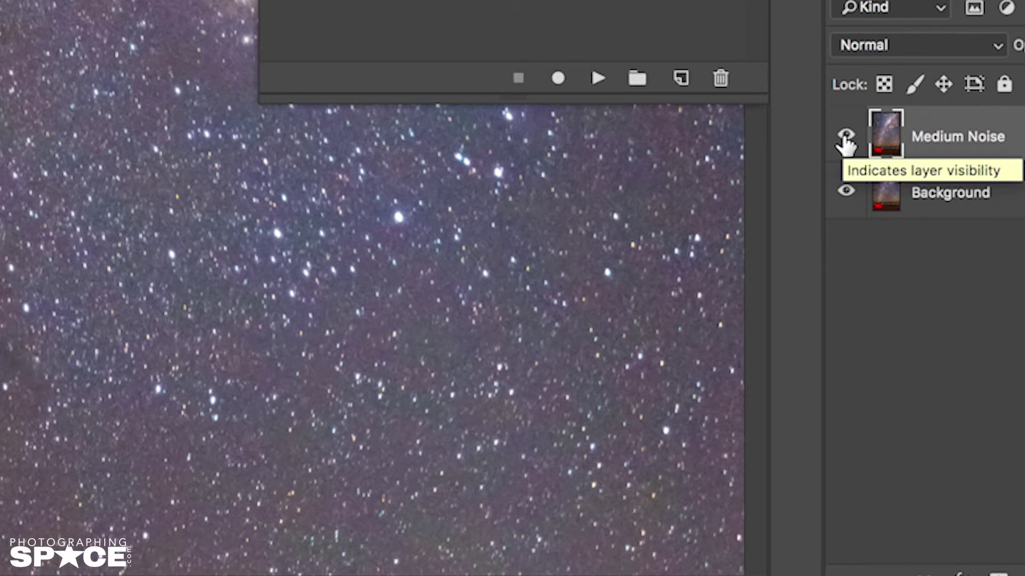
pyautogui.click(845, 140)
pyautogui.click(845, 143)
pyautogui.click(845, 143)
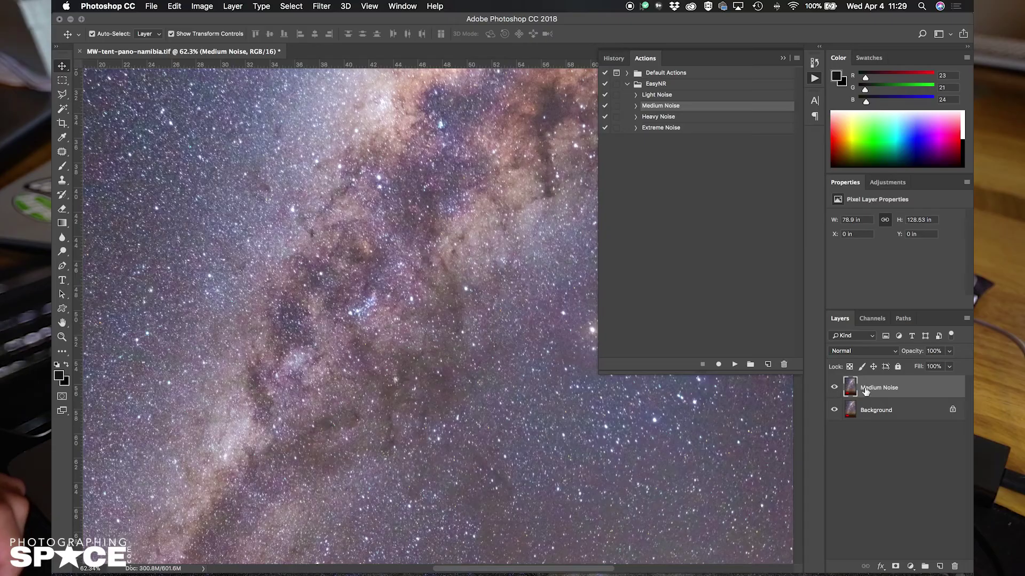
pyautogui.click(885, 388)
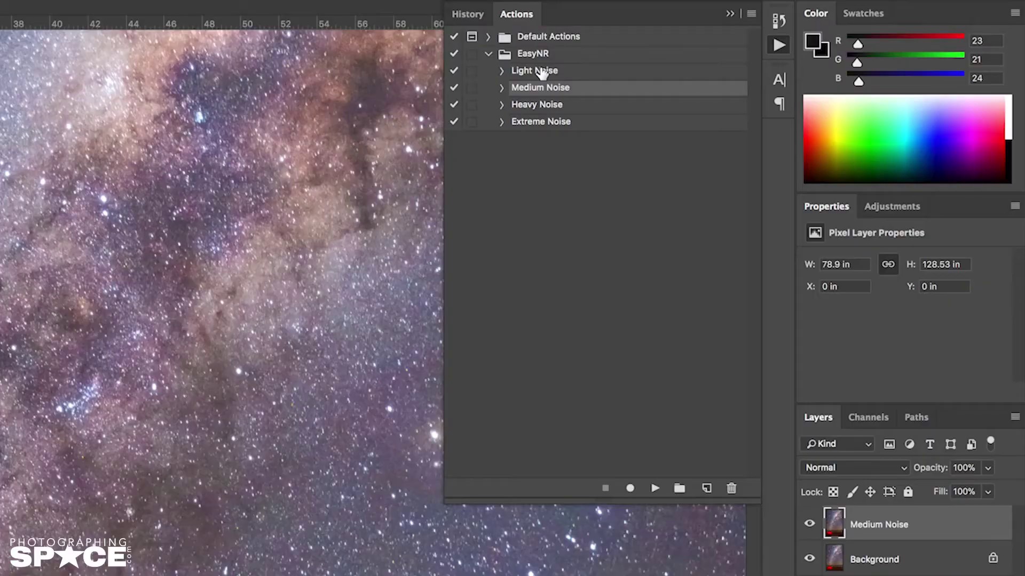
pyautogui.click(661, 95)
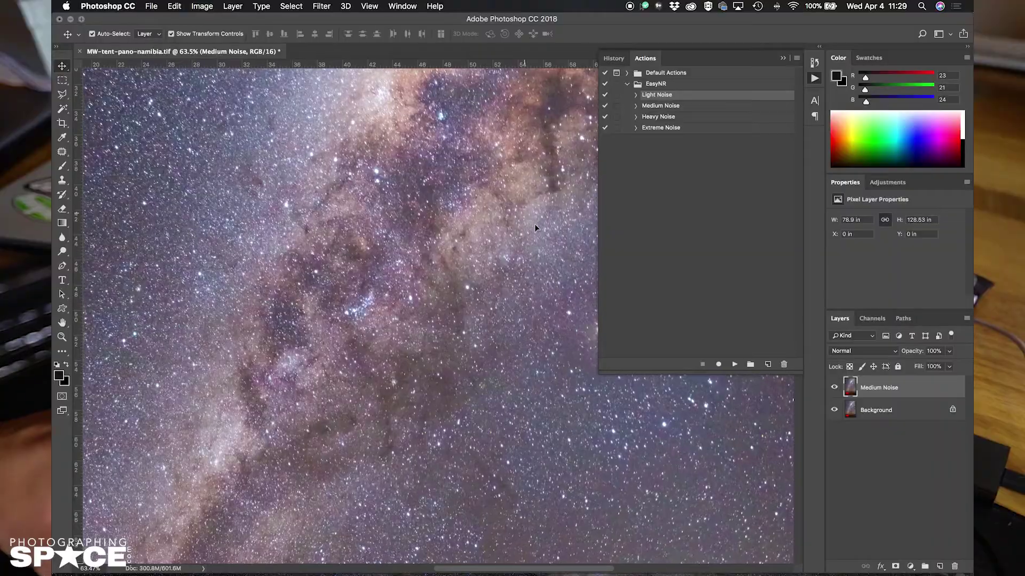
# Zoom to 110%, pan around the sky, and play the Light Noise action.
pyautogui.scroll(5, 345, 270)
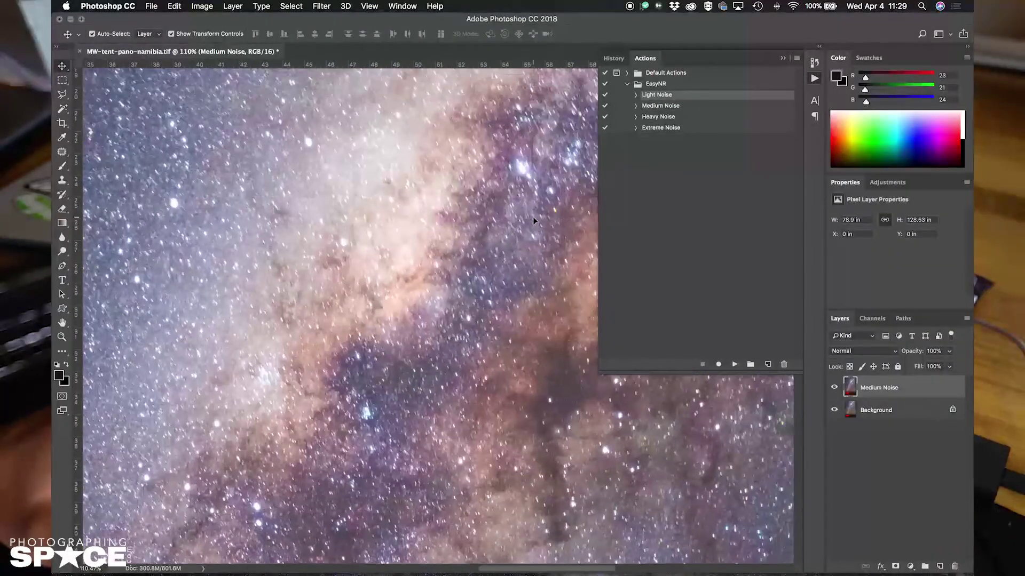
pyautogui.scroll(-10, 532, 216)
pyautogui.hscroll(10, 533, 217)
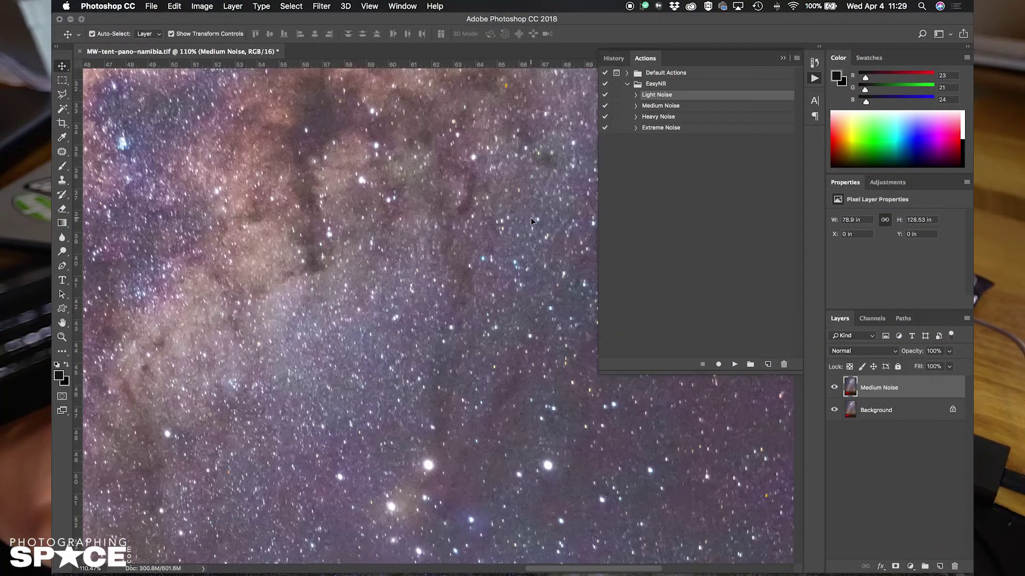
pyautogui.hscroll(-6, 530, 217)
pyautogui.scroll(1, 531, 216)
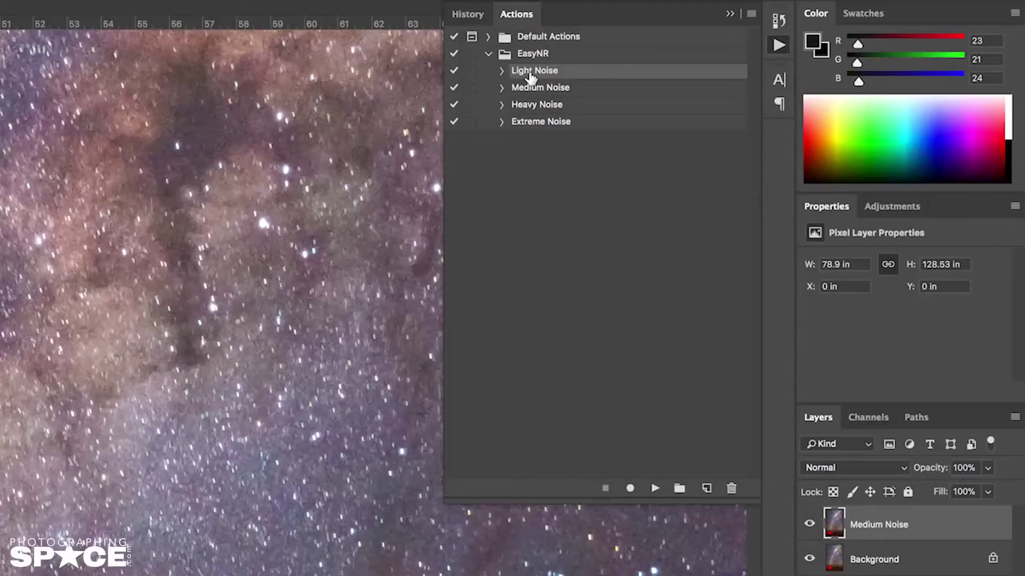
pyautogui.click(654, 489)
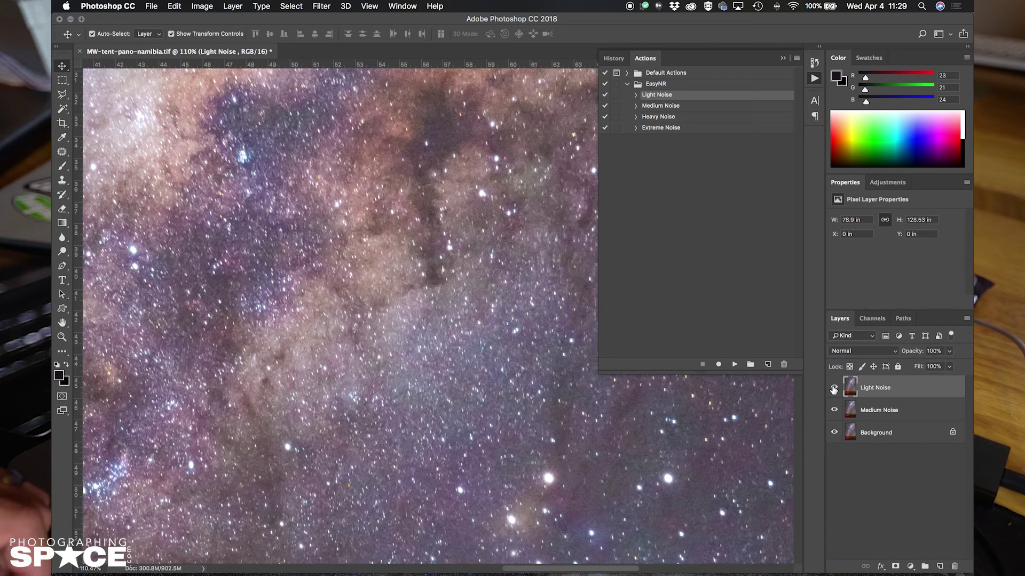
# Zoom out and point out the Medium, Heavy and Extreme Noise actions, returning to Light Noise.
pyautogui.scroll(-5, 455, 329)
pyautogui.scroll(-4, 456, 334)
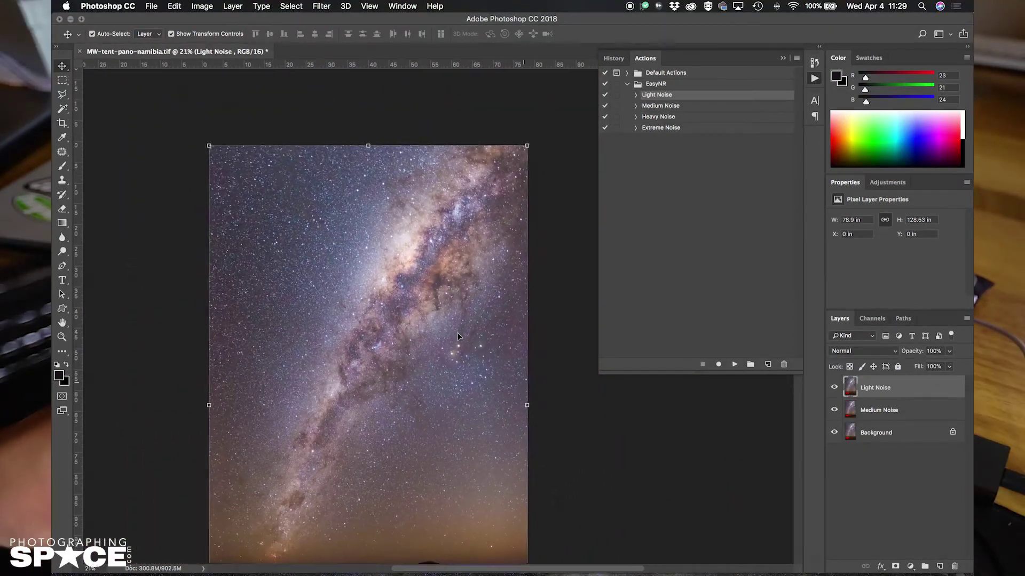
pyautogui.scroll(-1, 457, 336)
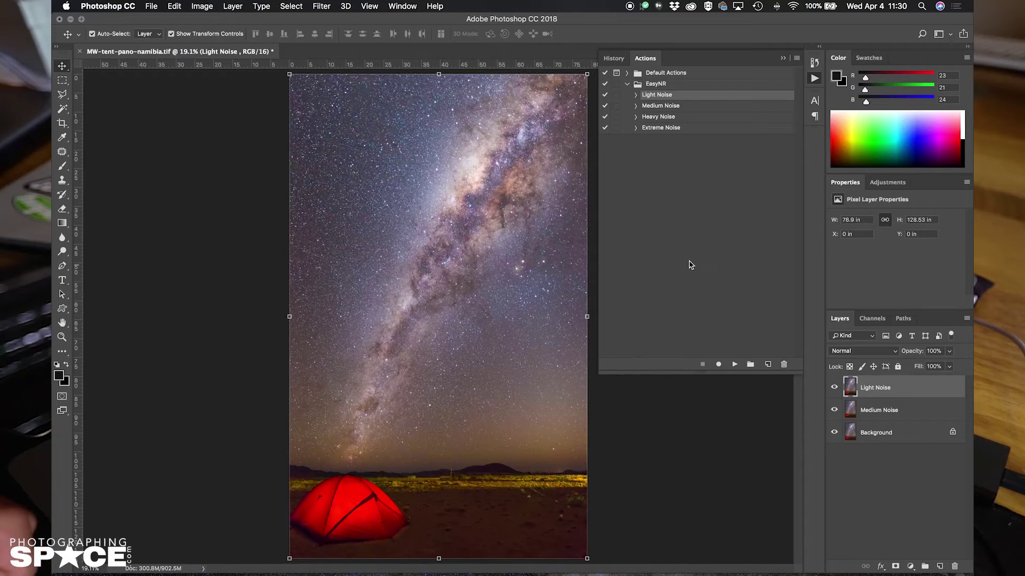
pyautogui.click(656, 106)
pyautogui.click(656, 117)
pyautogui.click(656, 129)
pyautogui.click(652, 97)
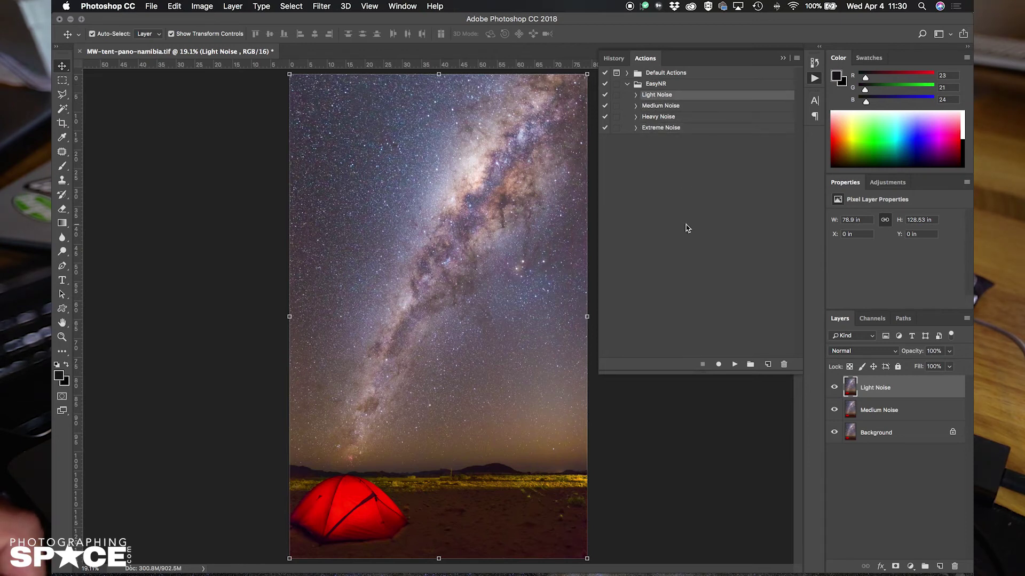
# Hide the Medium Noise layer, briefly toggling the Background layer off and on.
pyautogui.click(834, 410)
pyautogui.click(836, 432)
pyautogui.click(834, 432)
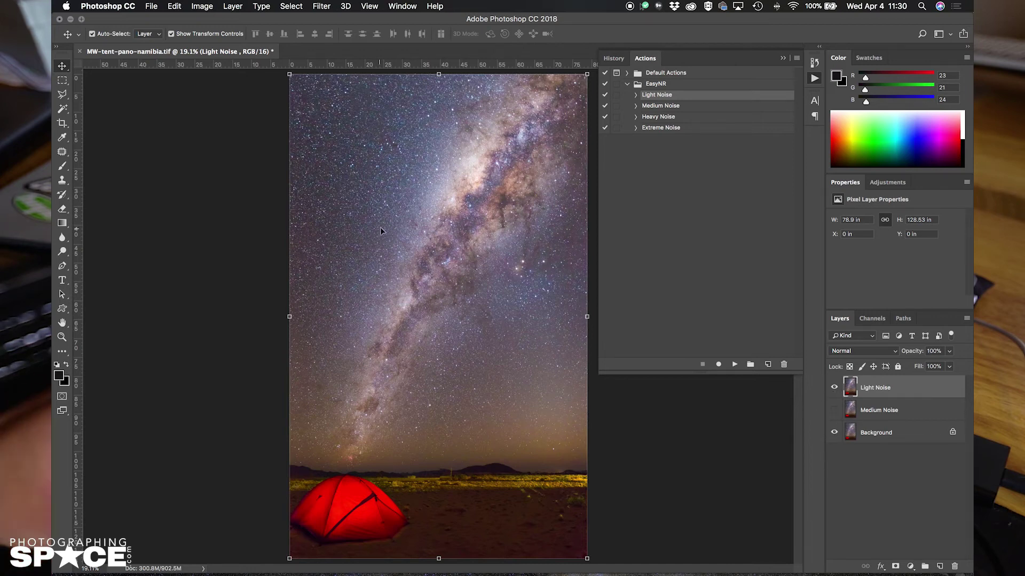
# Zoom in and toggle the Light Noise layer off and on to compare the sky.
pyautogui.scroll(5, 425, 228)
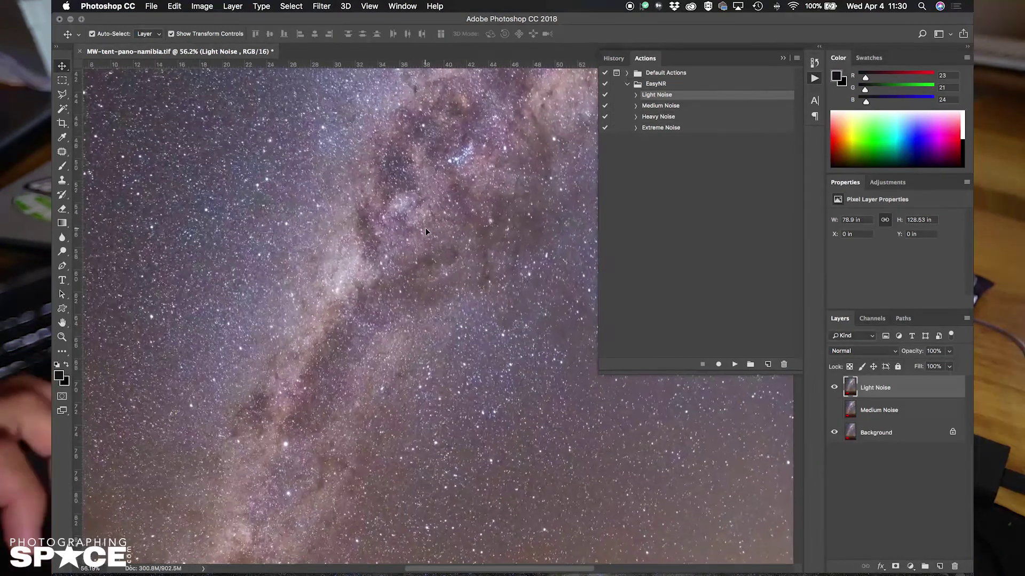
pyautogui.scroll(5, 425, 230)
pyautogui.hscroll(-2, 425, 231)
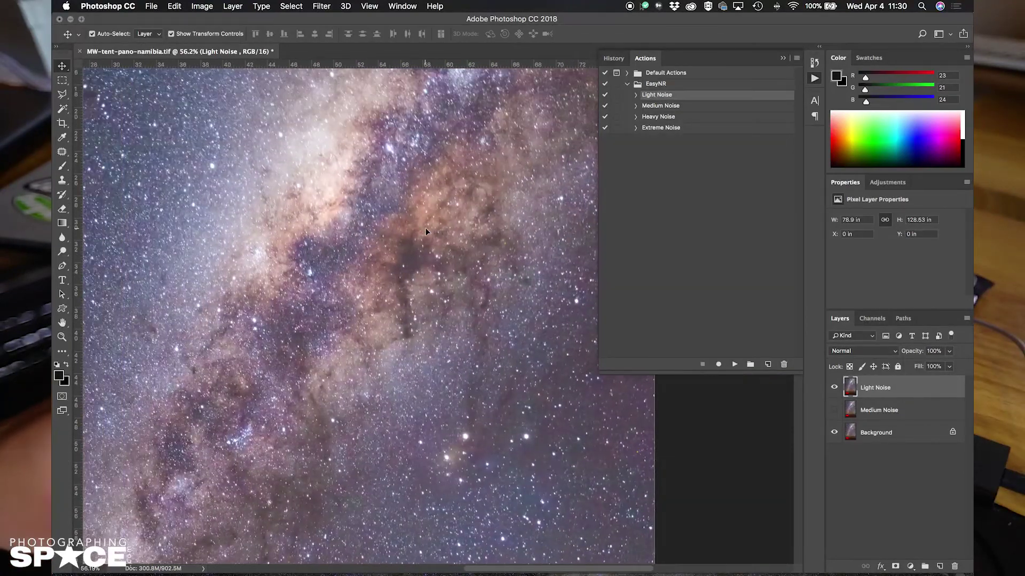
pyautogui.click(873, 434)
pyautogui.click(866, 526)
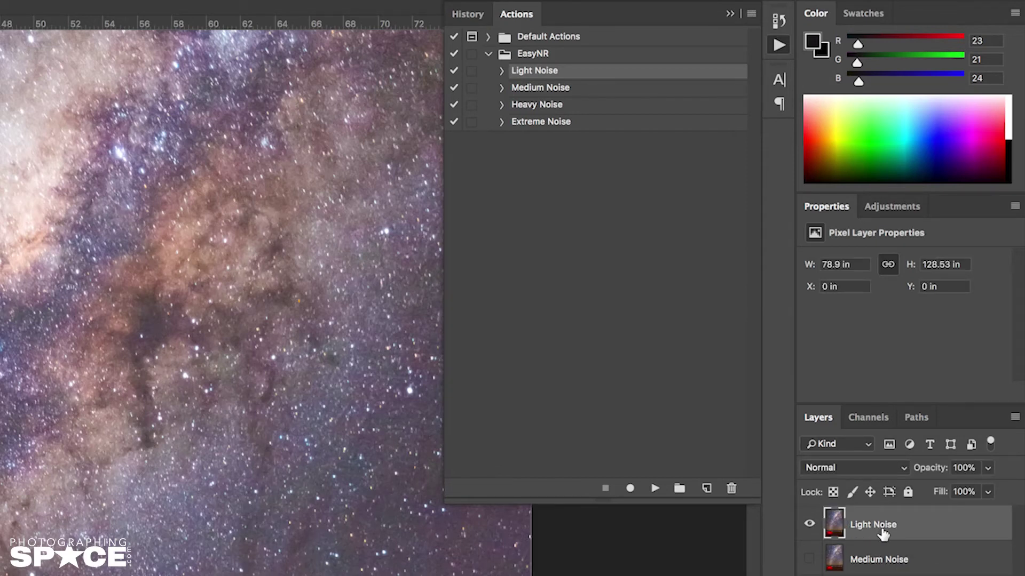
pyautogui.click(809, 526)
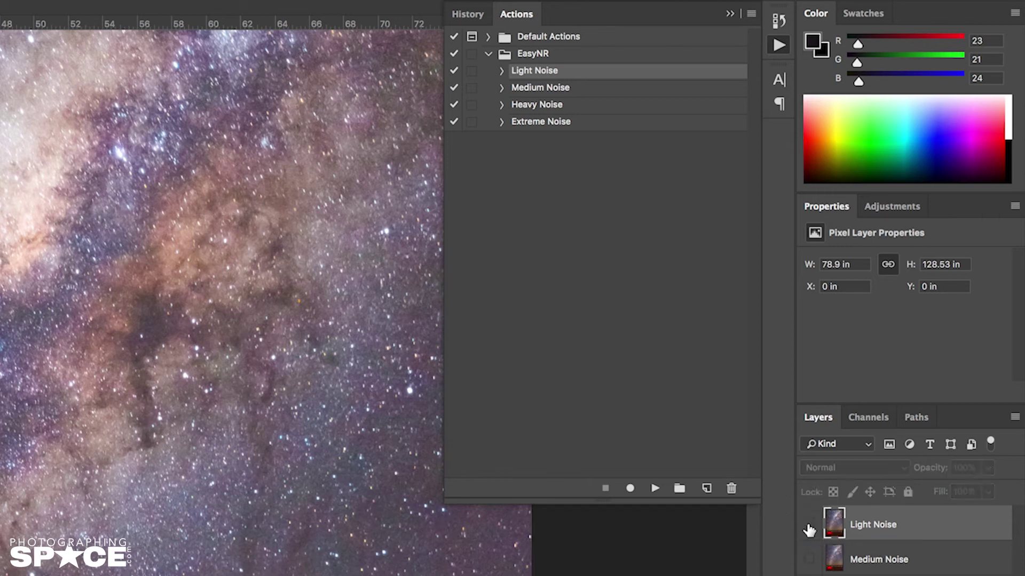
pyautogui.click(809, 527)
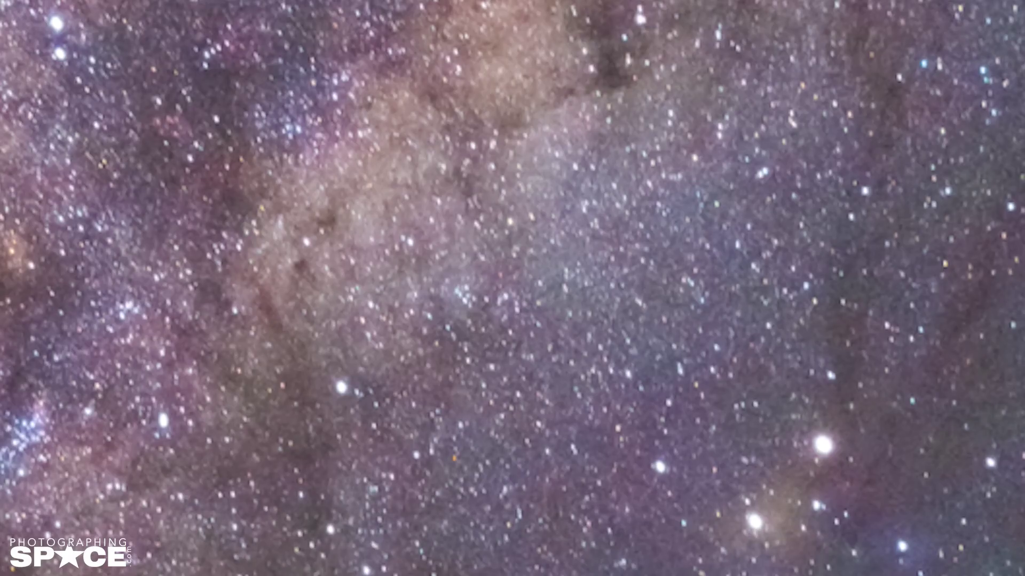